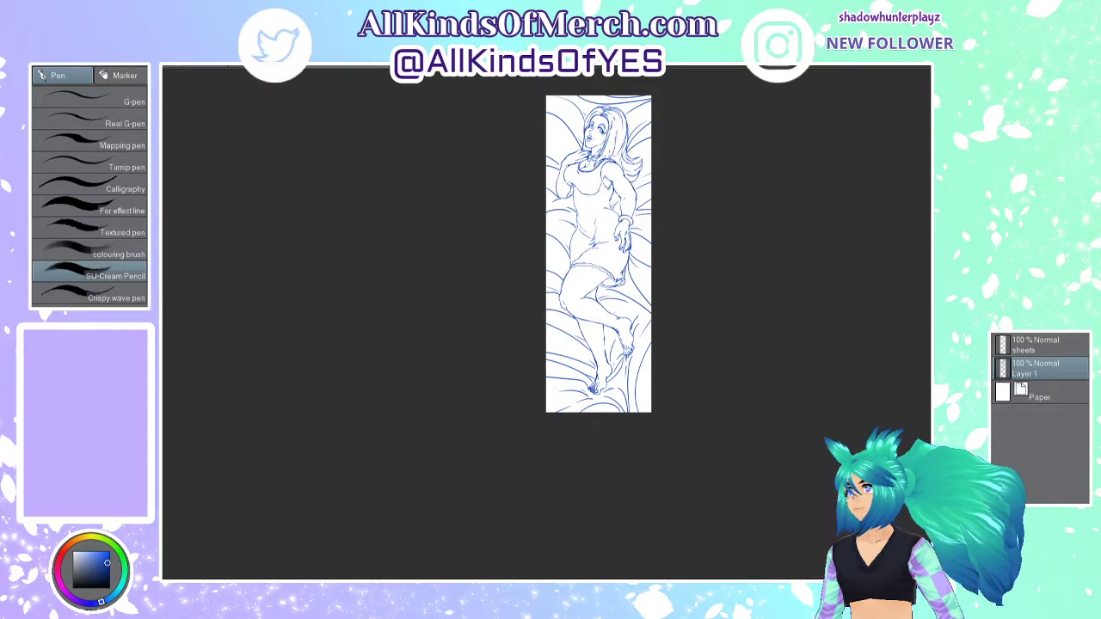
- Rework both contours of the lower shin with the SU-Cream Pencil on Layer 1, from the knee down to the ankle
scroll(644, 100, "up", 1)
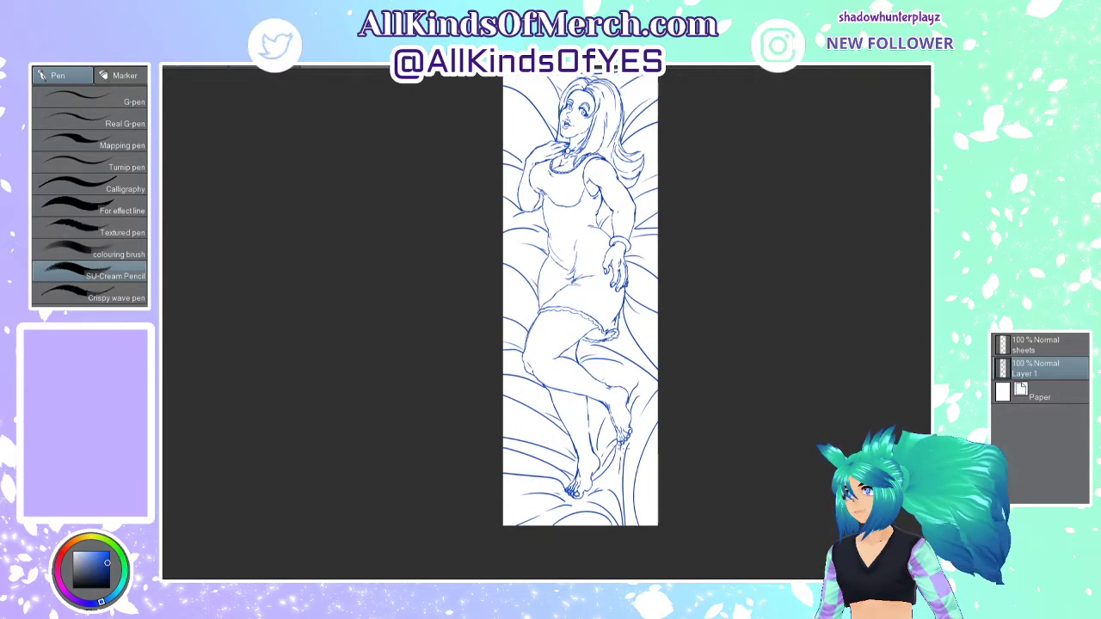
scroll(653, 469, "up", 1)
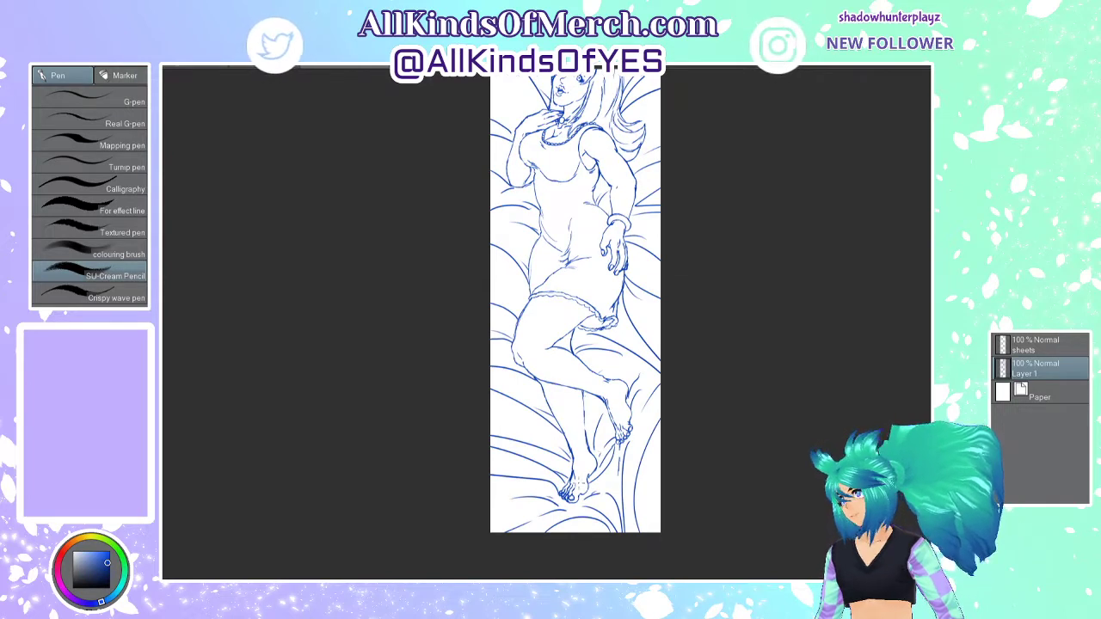
scroll(578, 481, "up", 2)
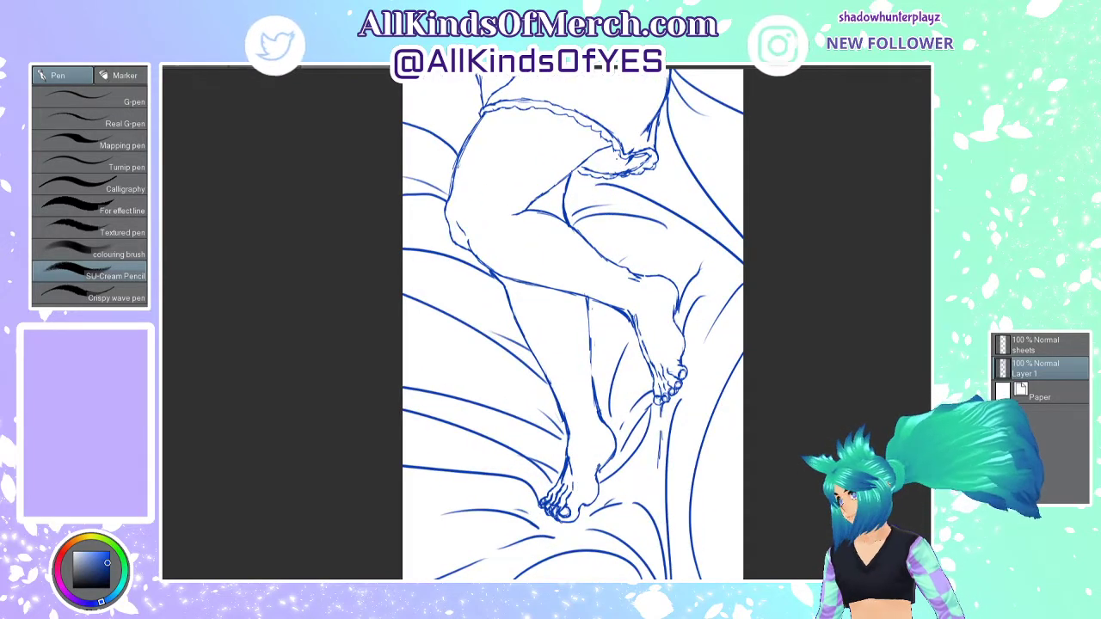
left_click_drag(506, 288, 550, 394)
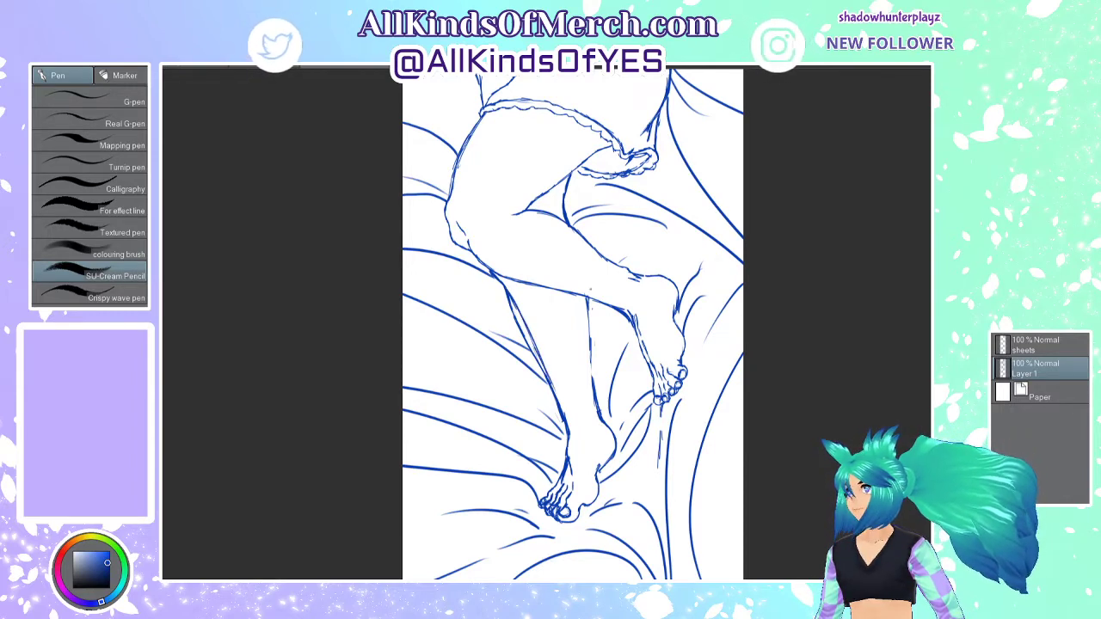
left_click_drag(581, 294, 596, 399)
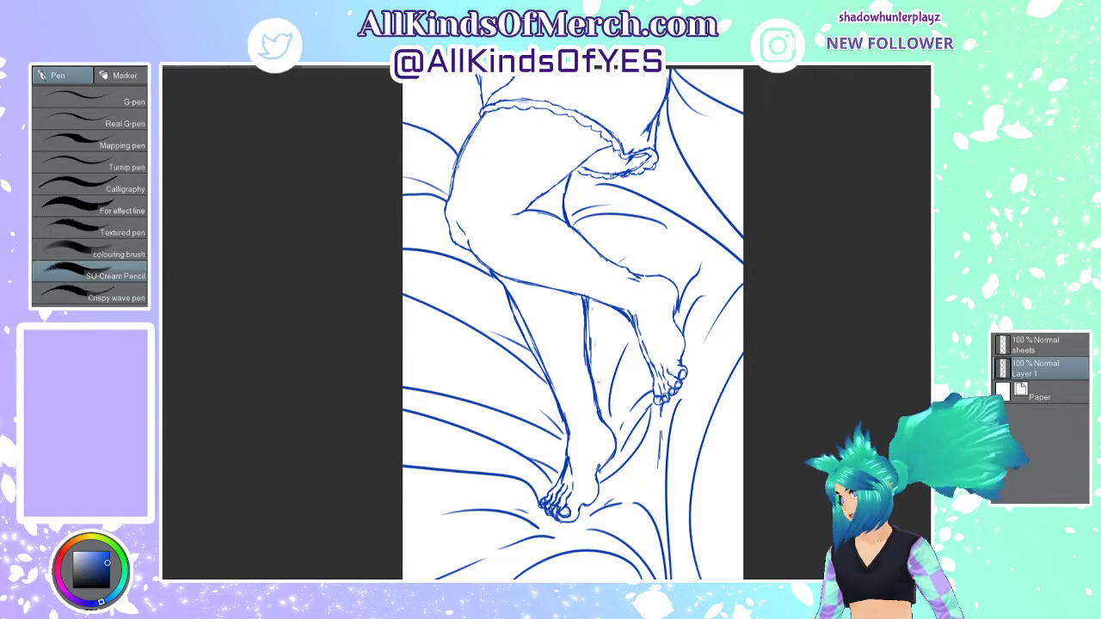
mouse_move(587, 356)
left_mouse_down()
mouse_move(594, 410)
mouse_move(614, 435)
left_mouse_up()
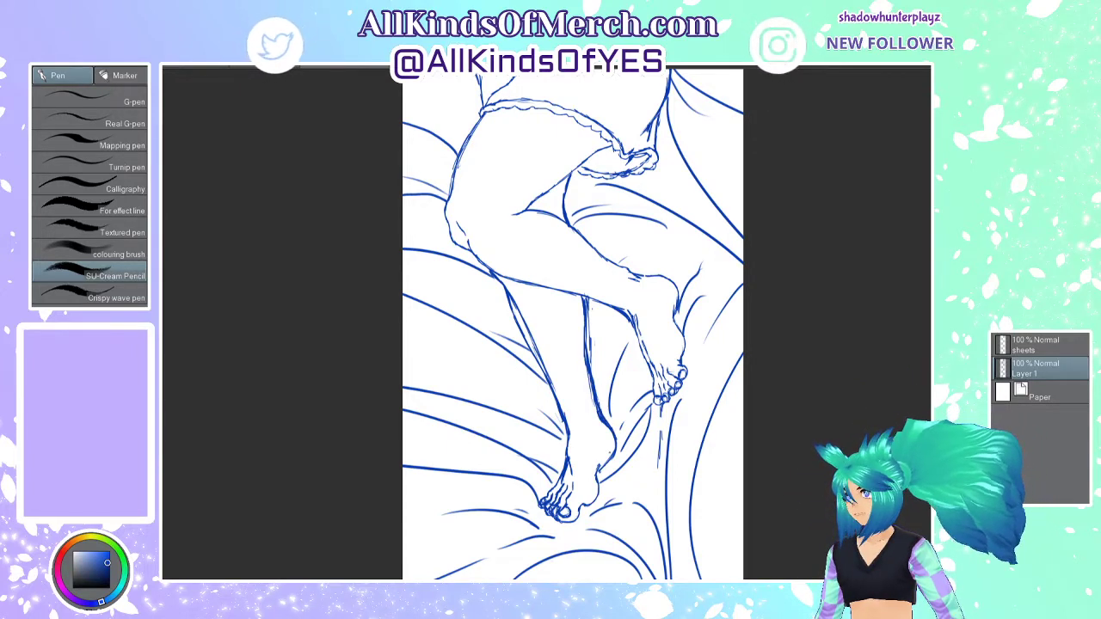
left_click_drag(586, 309, 591, 408)
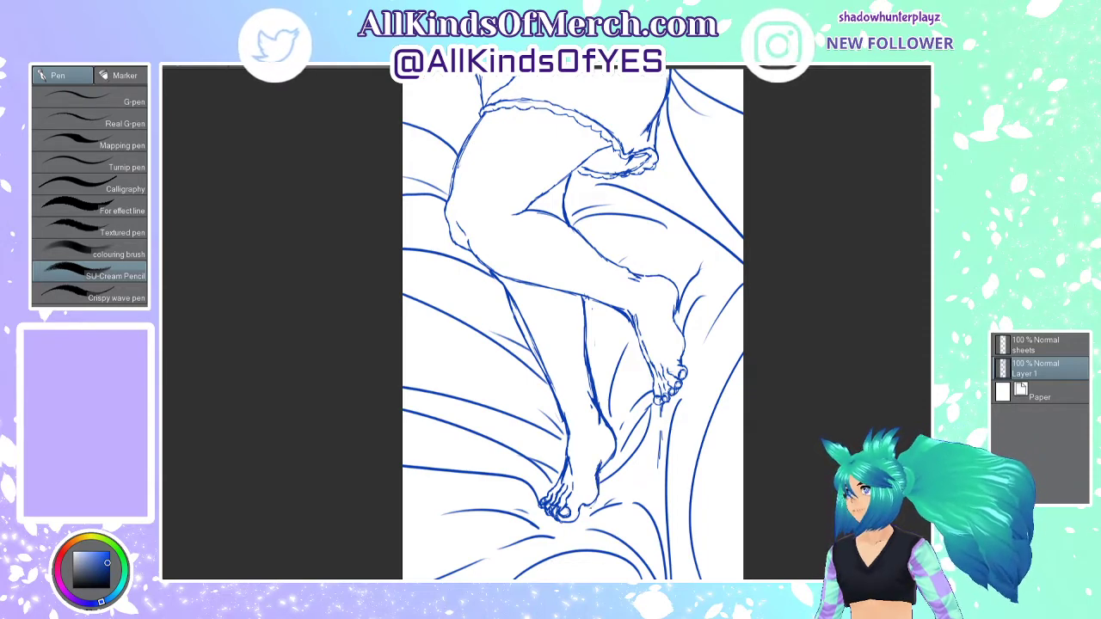
- On the sheets layer, add short fabric folds under the heel and around the toes of the lower foot
left_click(1047, 345)
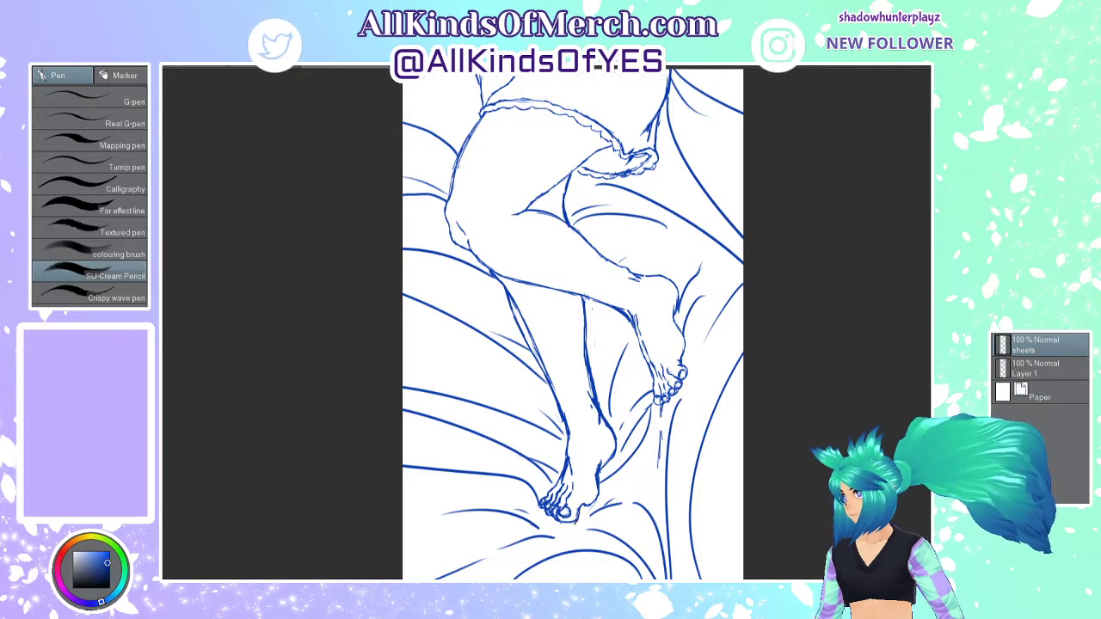
left_click_drag(581, 507, 621, 497)
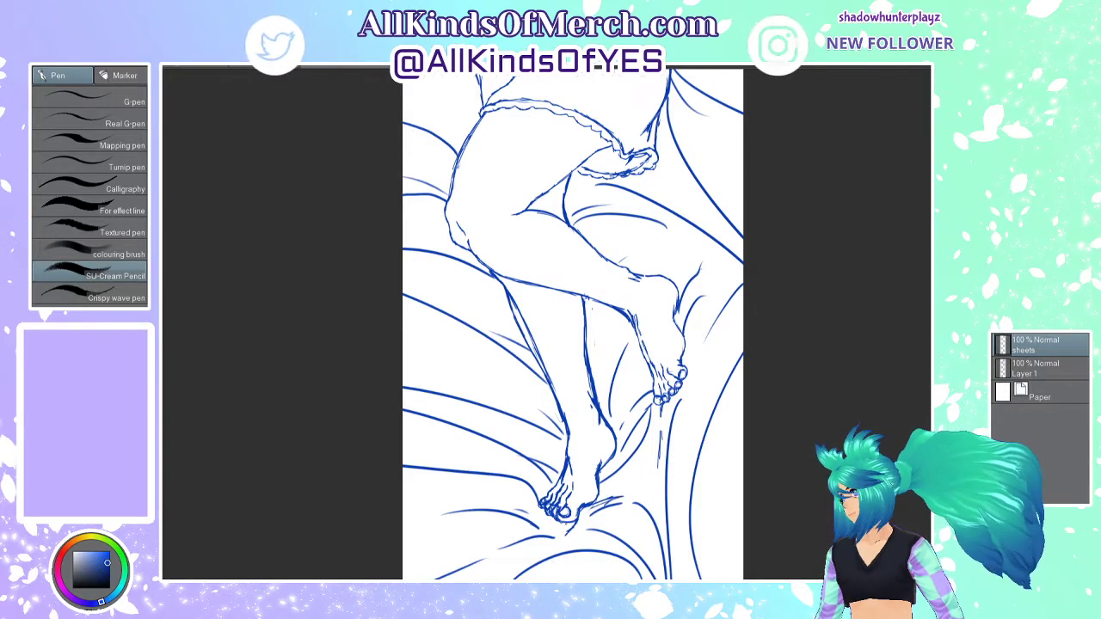
mouse_move(562, 522)
left_mouse_down()
mouse_move(541, 531)
mouse_move(541, 514)
mouse_move(511, 485)
mouse_move(547, 497)
left_mouse_up()
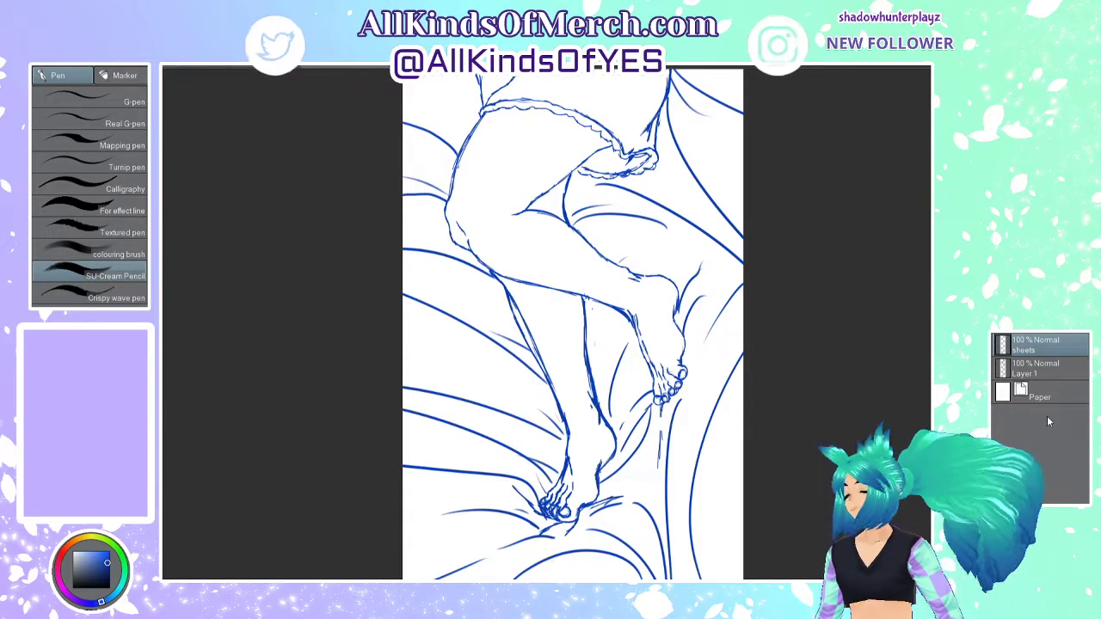
- On Layer 1, redraw the lower leg's outer contour from beneath the bent knee down to the ankle
left_click(1037, 368)
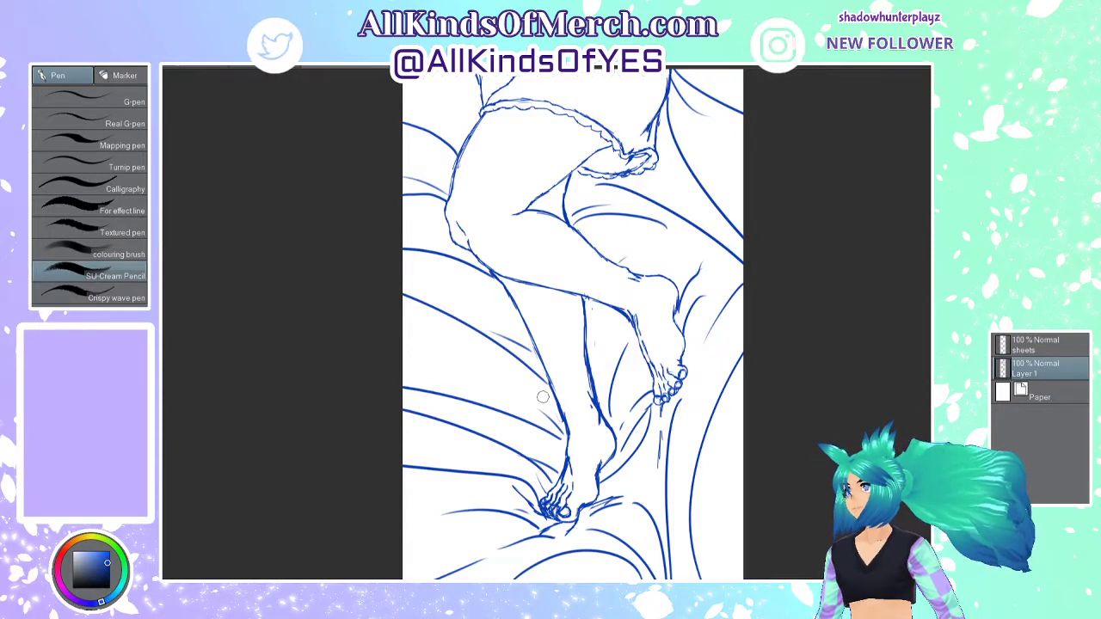
scroll(543, 397, "down", 5)
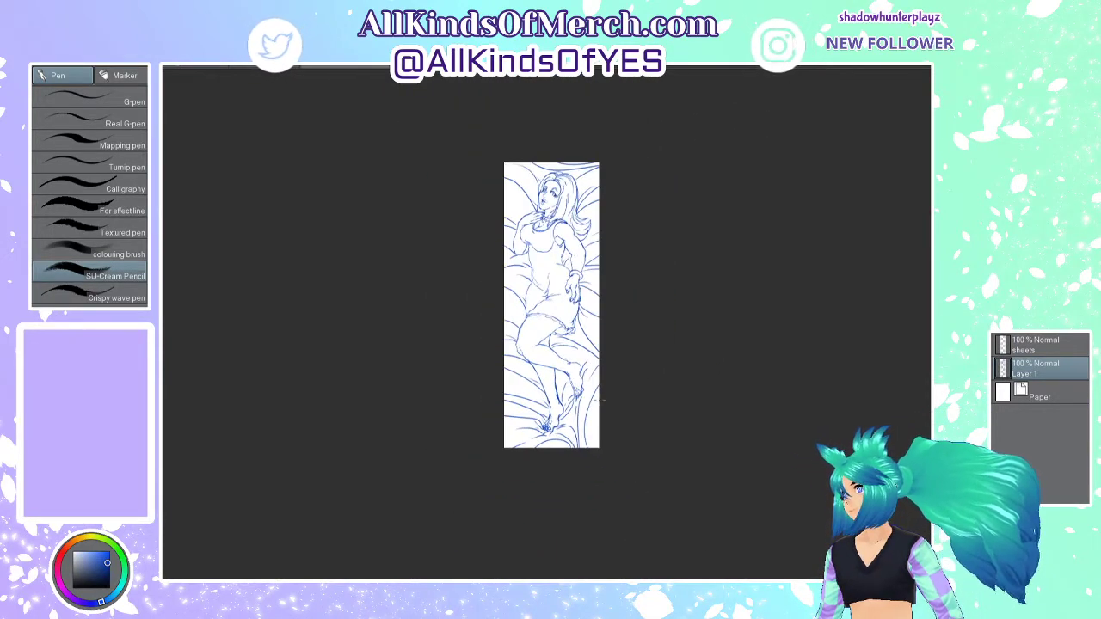
scroll(563, 390, "up", 5)
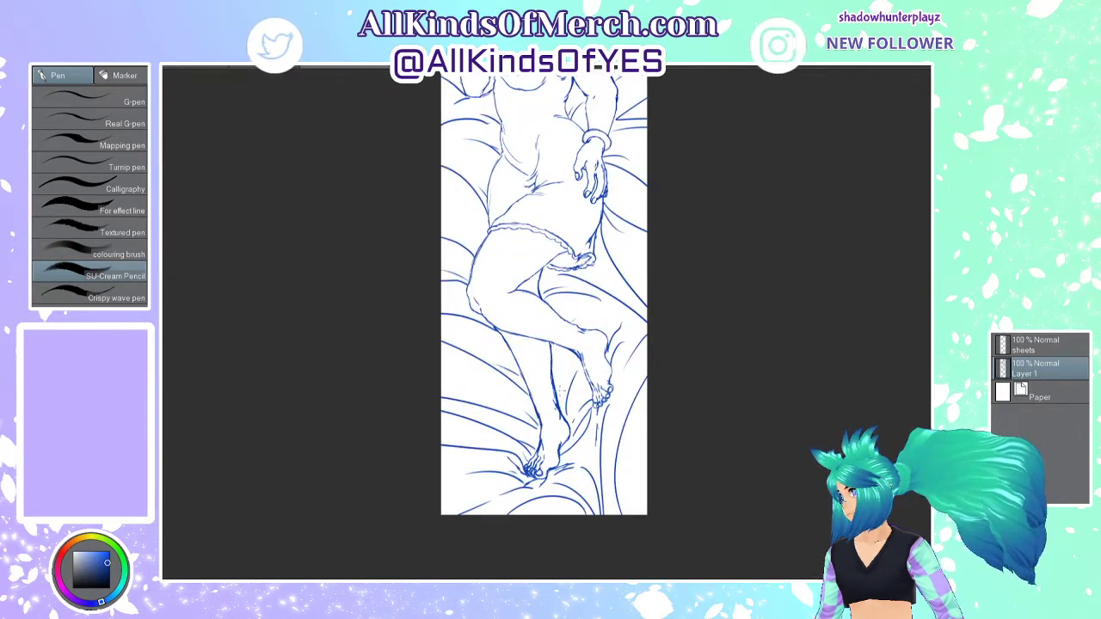
scroll(564, 389, "up", 2)
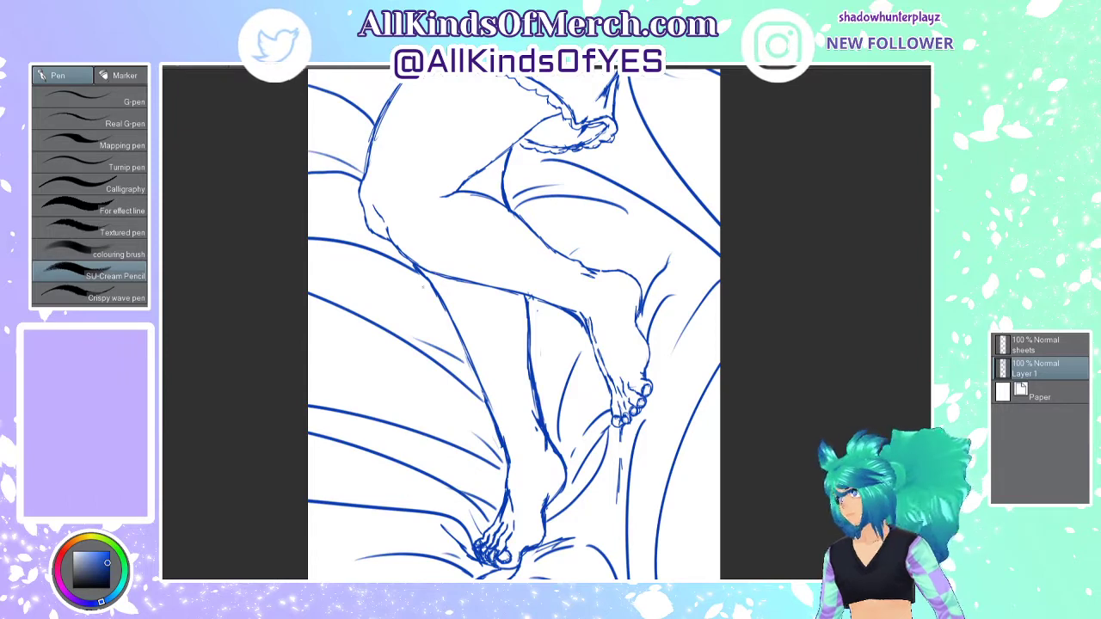
left_click_drag(428, 282, 502, 439)
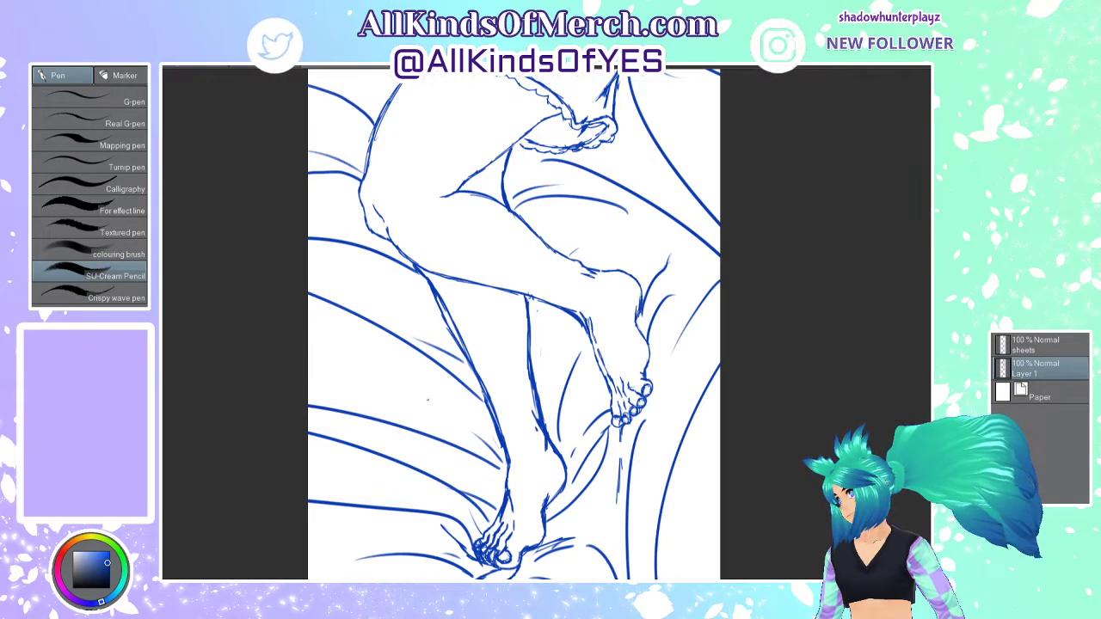
scroll(427, 399, "down", 2)
scroll(433, 406, "up", 1)
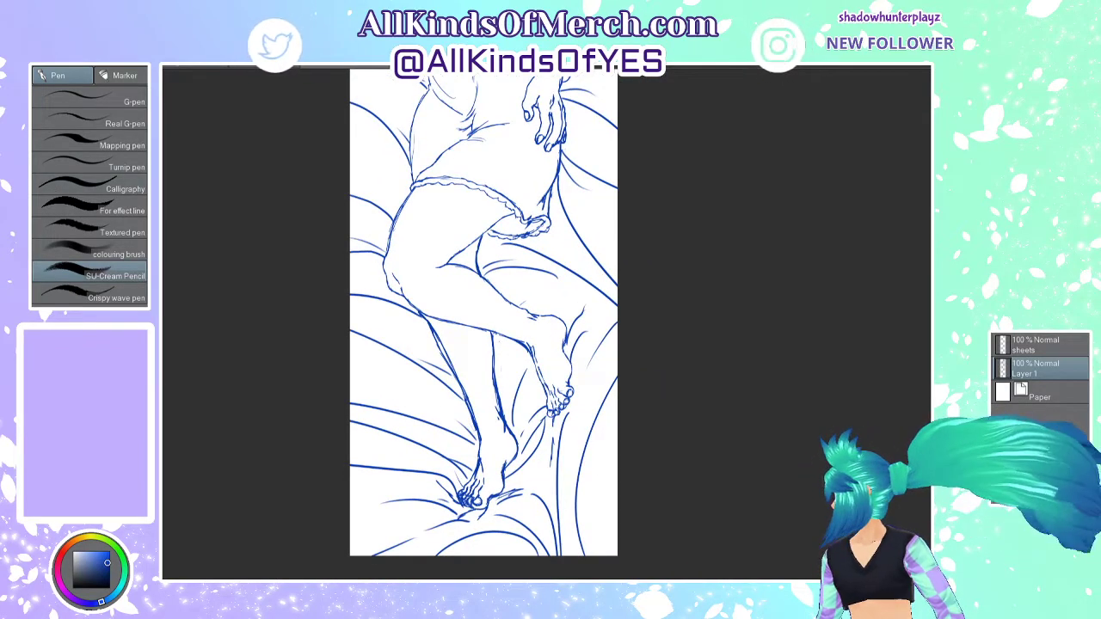
- Select the lower foot on Layer 1 with the Selection pen, move it slightly up to shorten the leg, and deselect
key("m")
scroll(413, 484, "up", 1)
scroll(414, 484, "up", 1)
mouse_move(466, 502)
left_mouse_down()
mouse_move(511, 414)
mouse_move(541, 404)
mouse_move(534, 369)
mouse_move(558, 414)
mouse_move(506, 507)
mouse_move(528, 471)
left_mouse_up()
key("k")
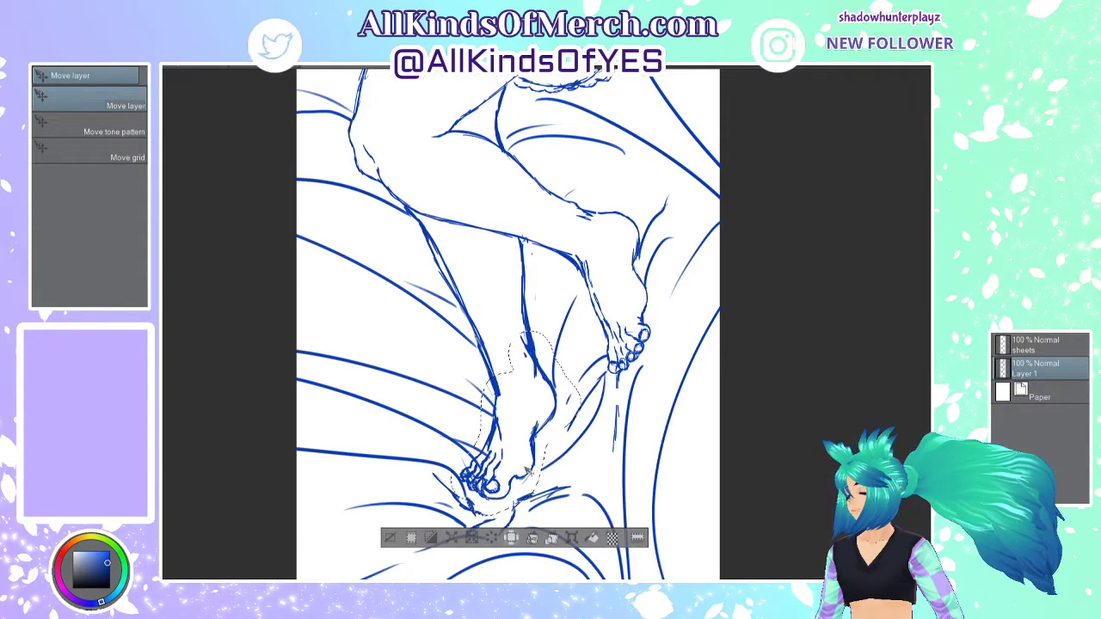
key("ctrl+d")
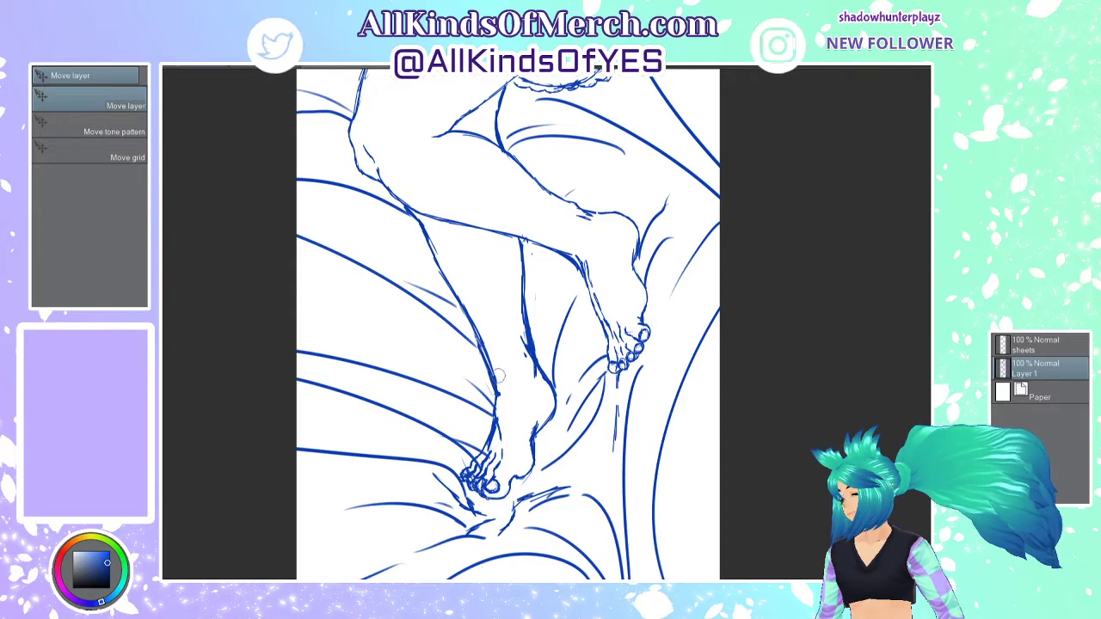
- Thicken the short contour of the far thigh behind the bent knee with the SU-Cream Pencil
scroll(504, 409, "down", 8)
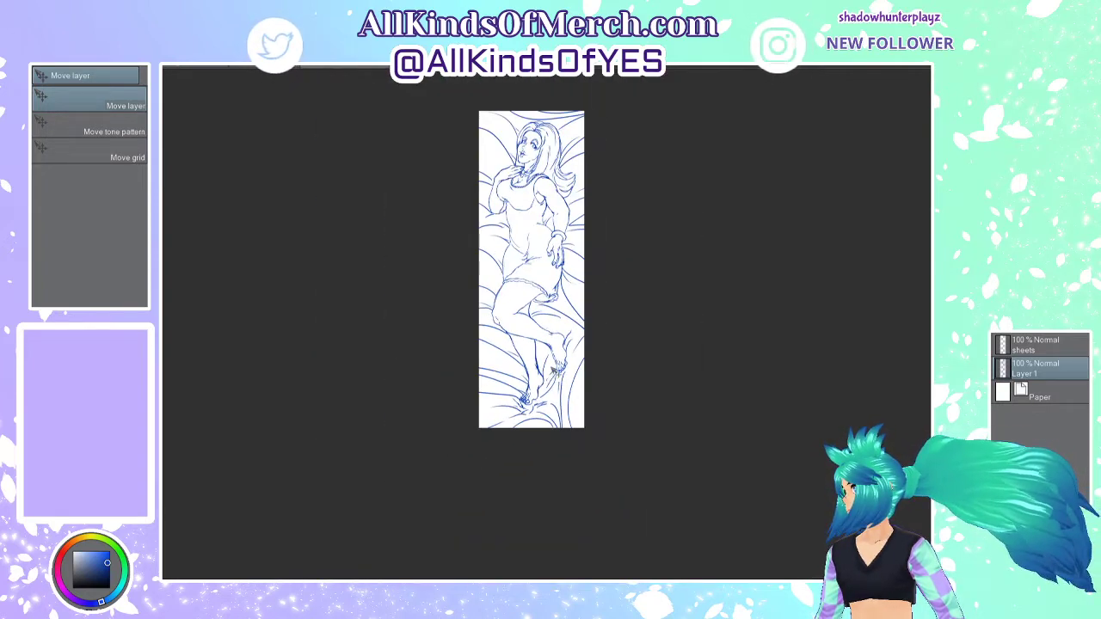
scroll(551, 359, "up", 1)
scroll(549, 359, "up", 1)
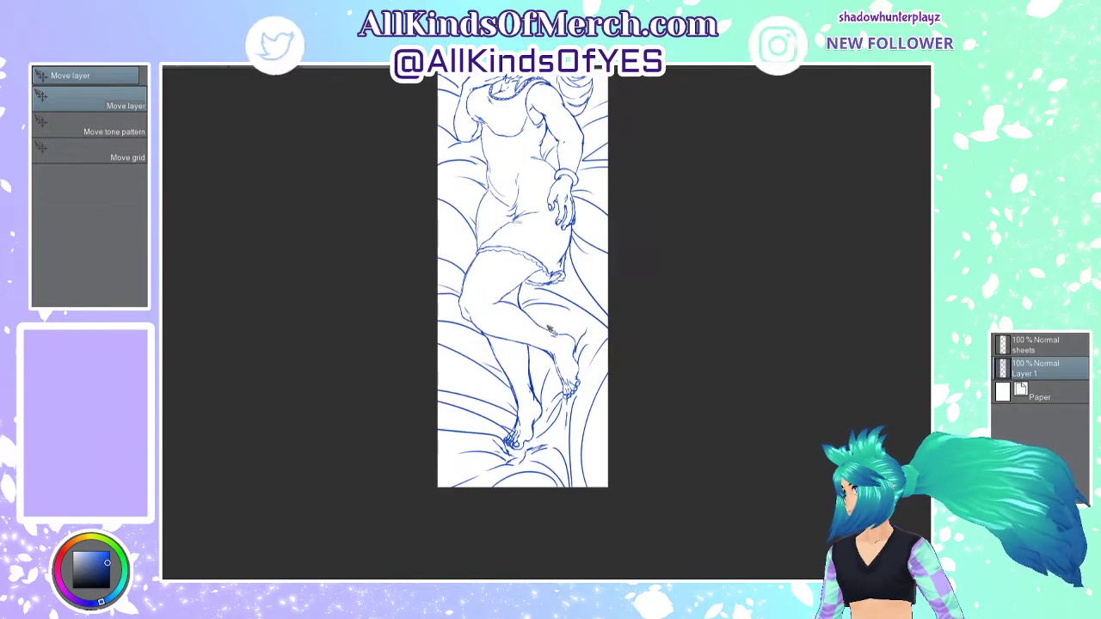
scroll(551, 302, "up", 1)
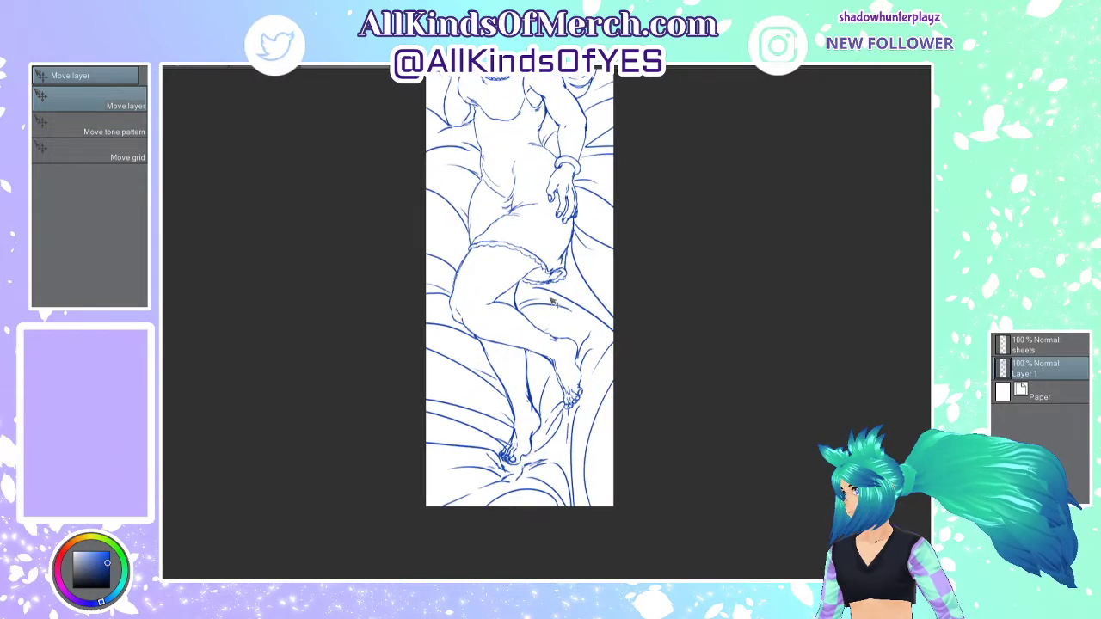
scroll(551, 301, "up", 1)
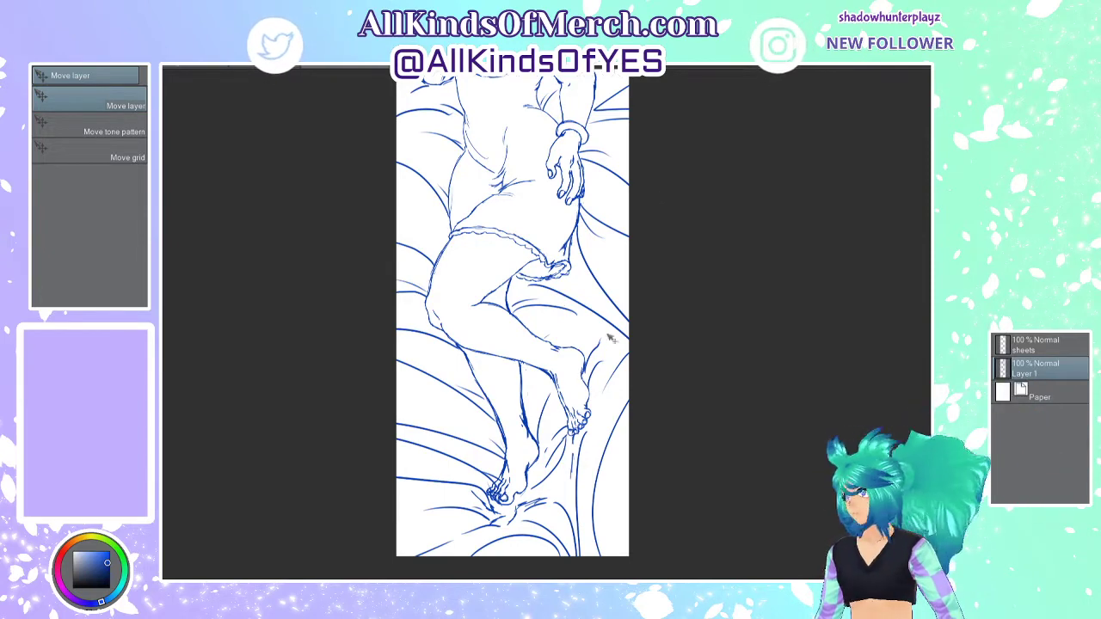
scroll(555, 378, "down", 1)
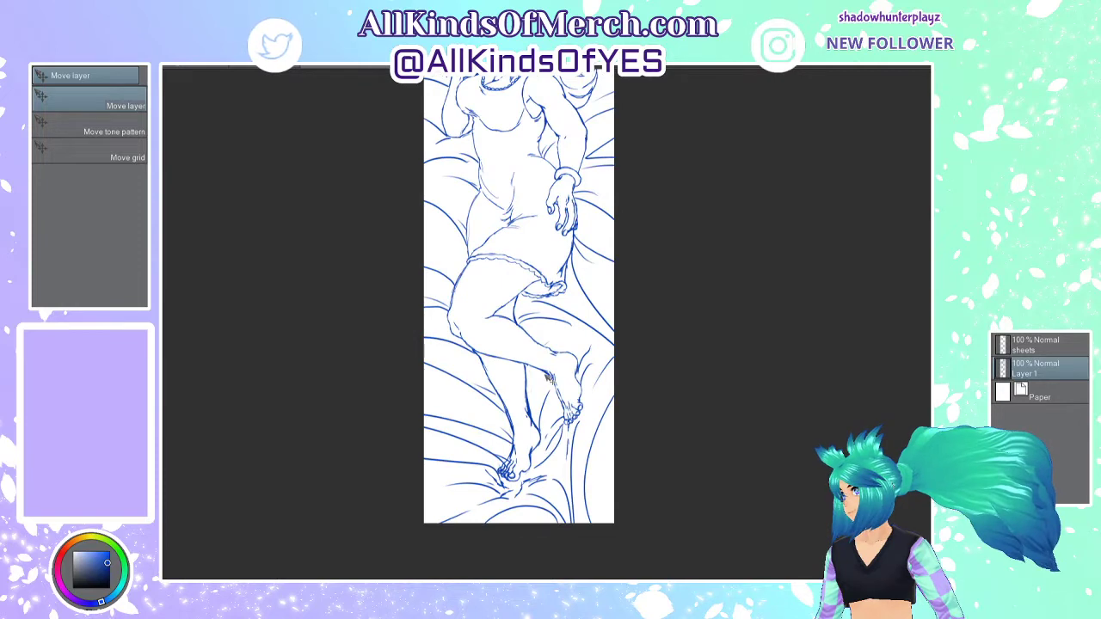
scroll(550, 379, "up", 1)
scroll(537, 349, "up", 1)
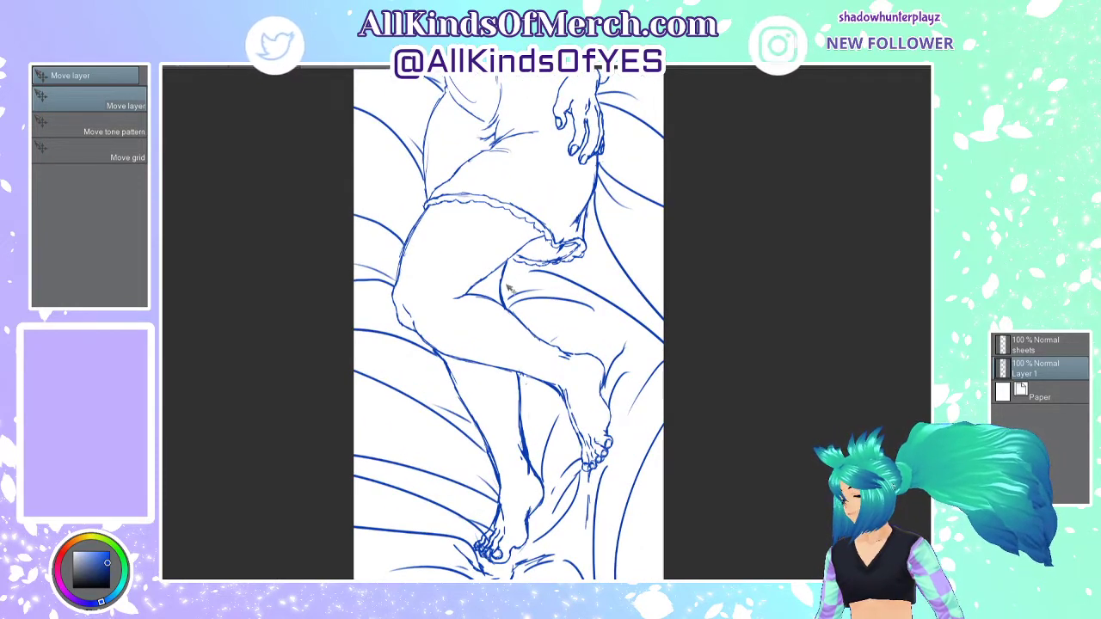
key("p")
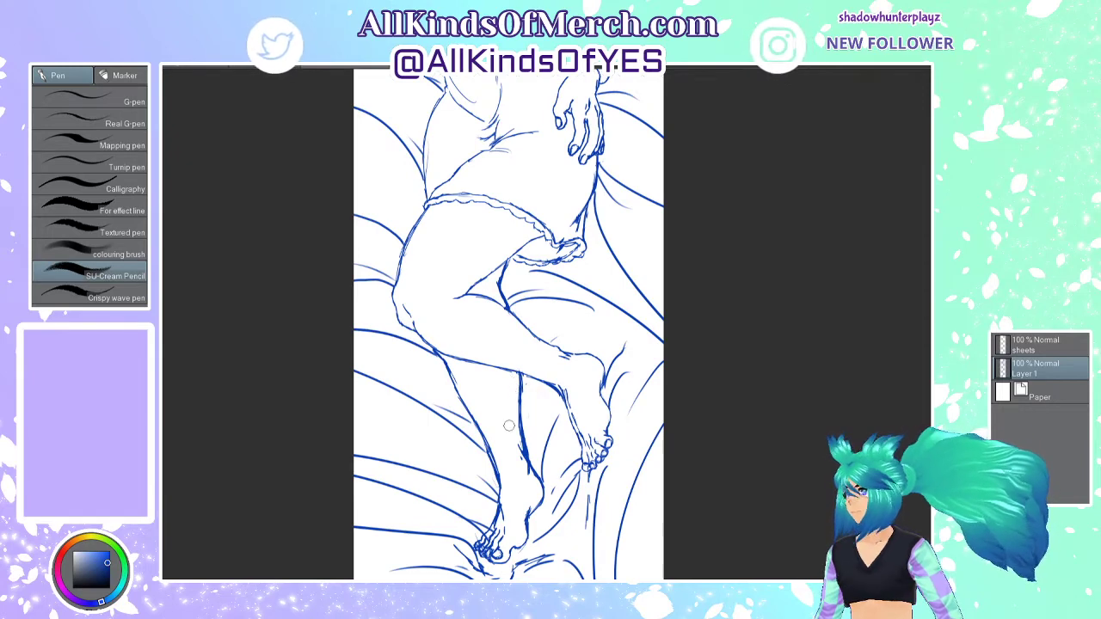
scroll(509, 425, "down", 4)
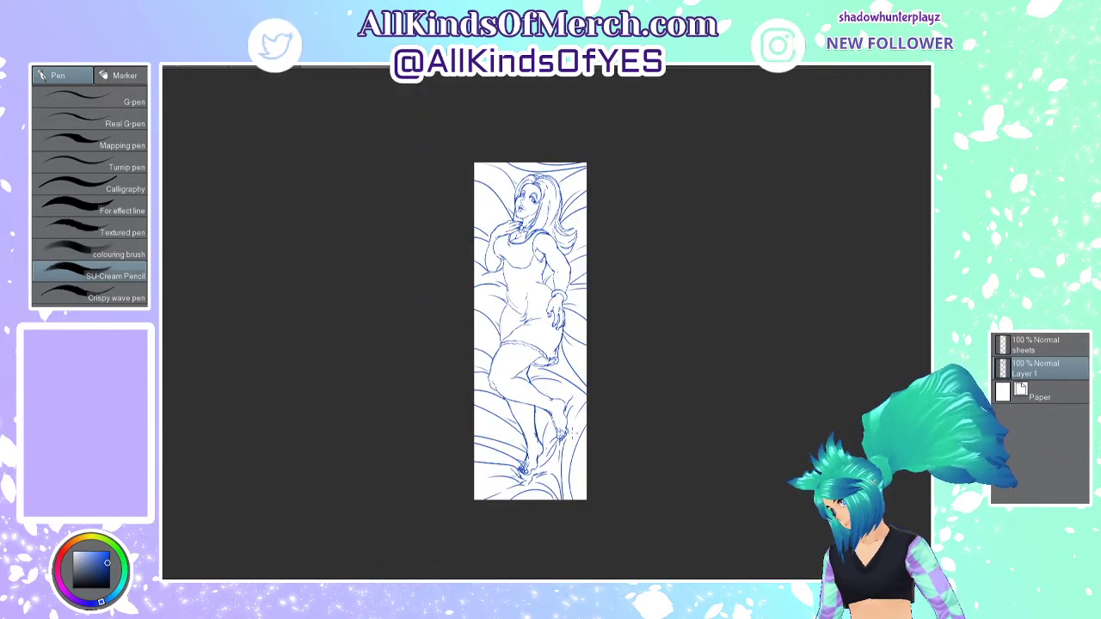
scroll(568, 442, "up", 1)
scroll(529, 449, "up", 4)
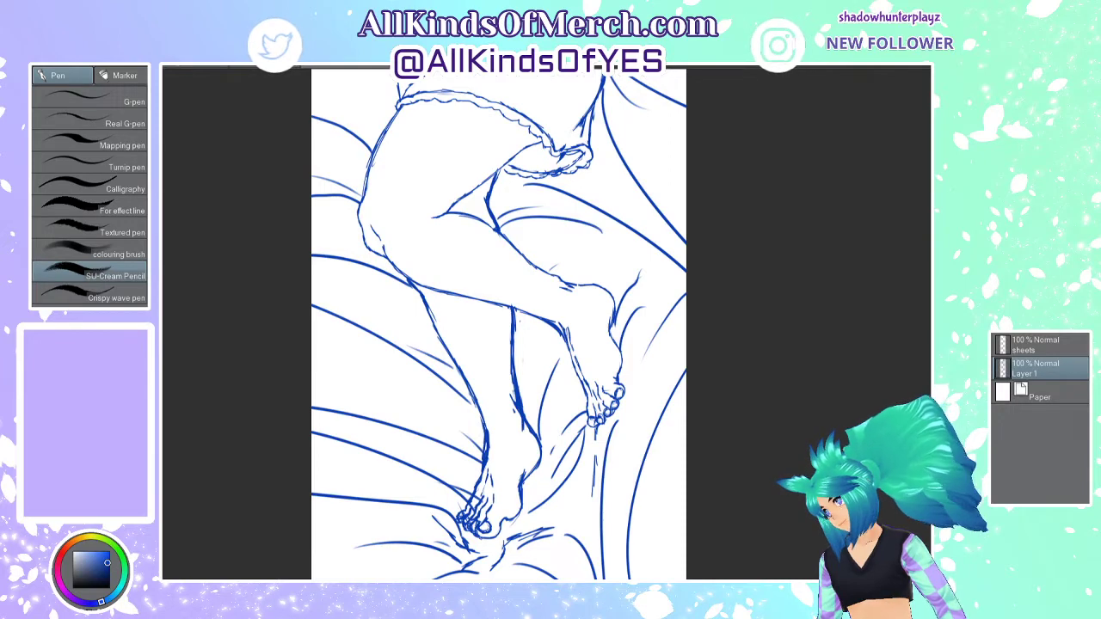
- On the sheets layer, select and move the folds around the lower foot slightly up, and extend cut-off fold lines to the canvas's bottom edge
left_click(1042, 353)
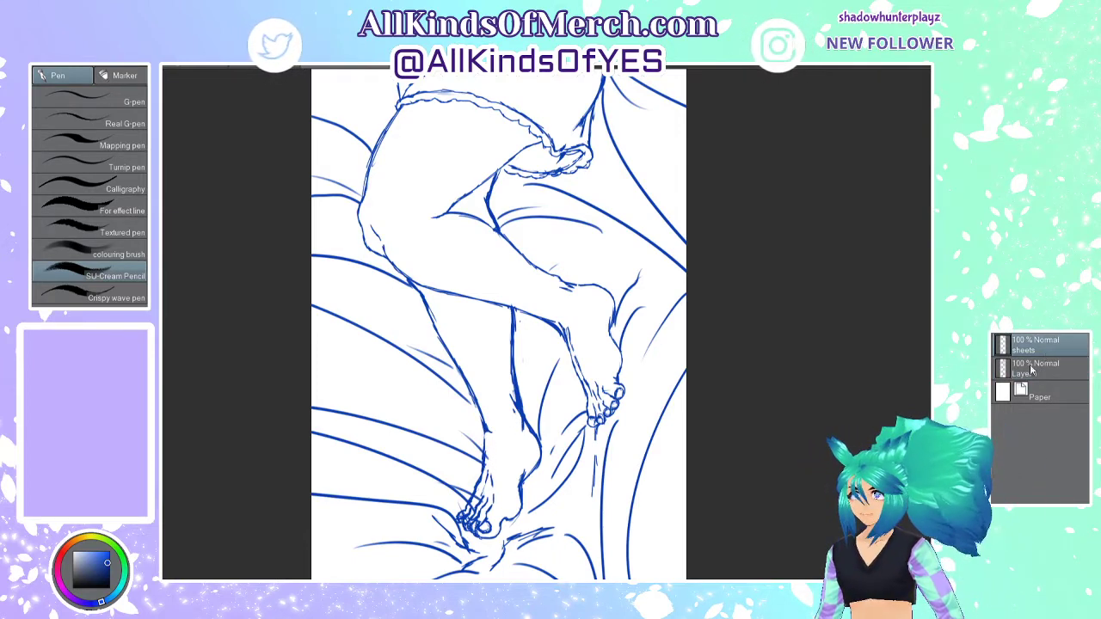
scroll(635, 321, "down", 3)
scroll(635, 322, "up", 2)
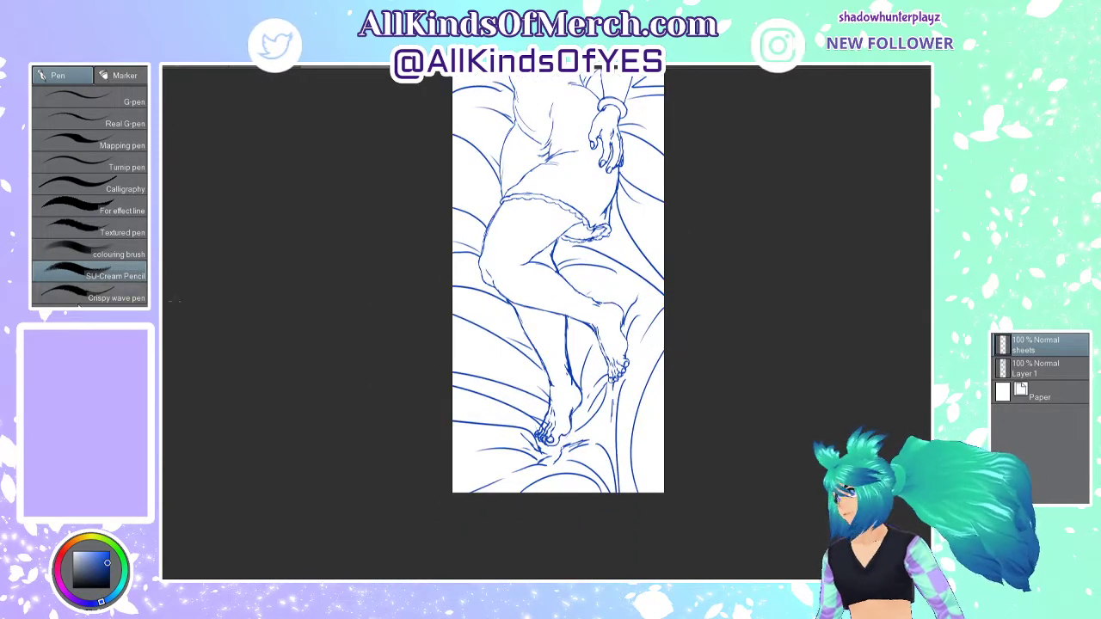
key("m")
scroll(493, 432, "up", 2)
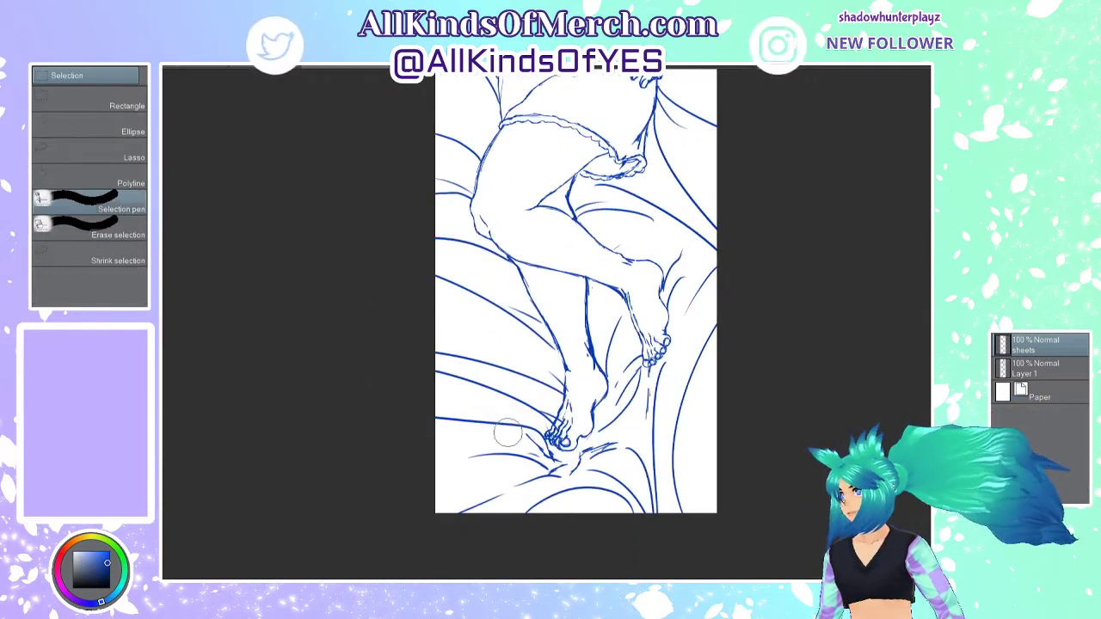
mouse_move(418, 393)
left_mouse_down()
mouse_move(553, 402)
mouse_move(548, 468)
mouse_move(605, 476)
mouse_move(614, 521)
mouse_move(573, 487)
mouse_move(505, 471)
mouse_move(443, 516)
left_mouse_up()
key("k")
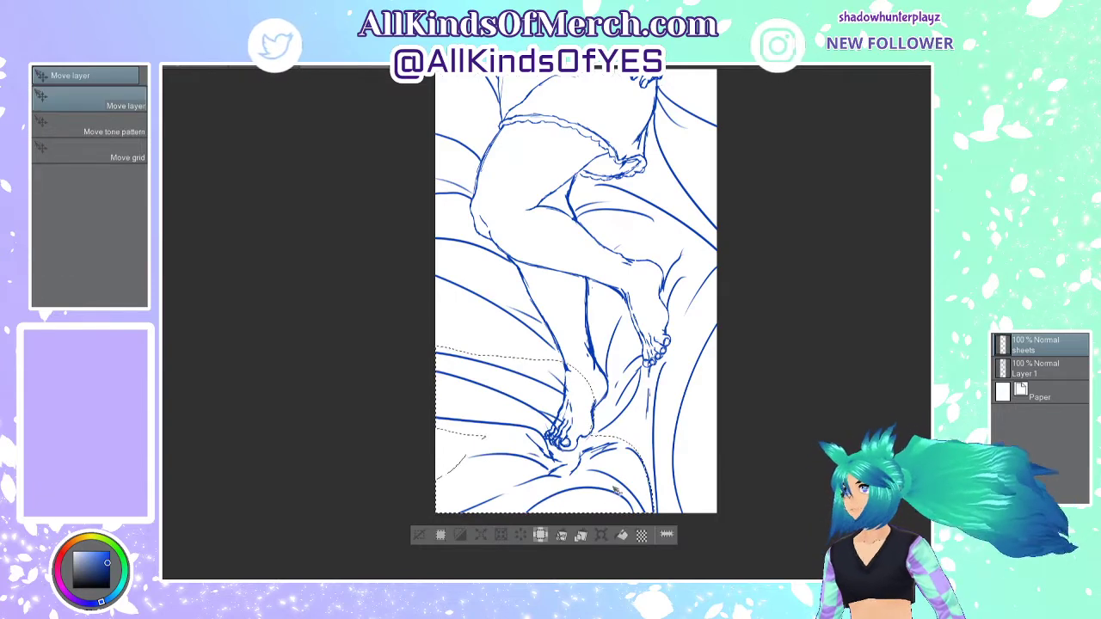
mouse_move(614, 486)
left_mouse_down()
mouse_move(616, 462)
mouse_move(611, 472)
left_mouse_up()
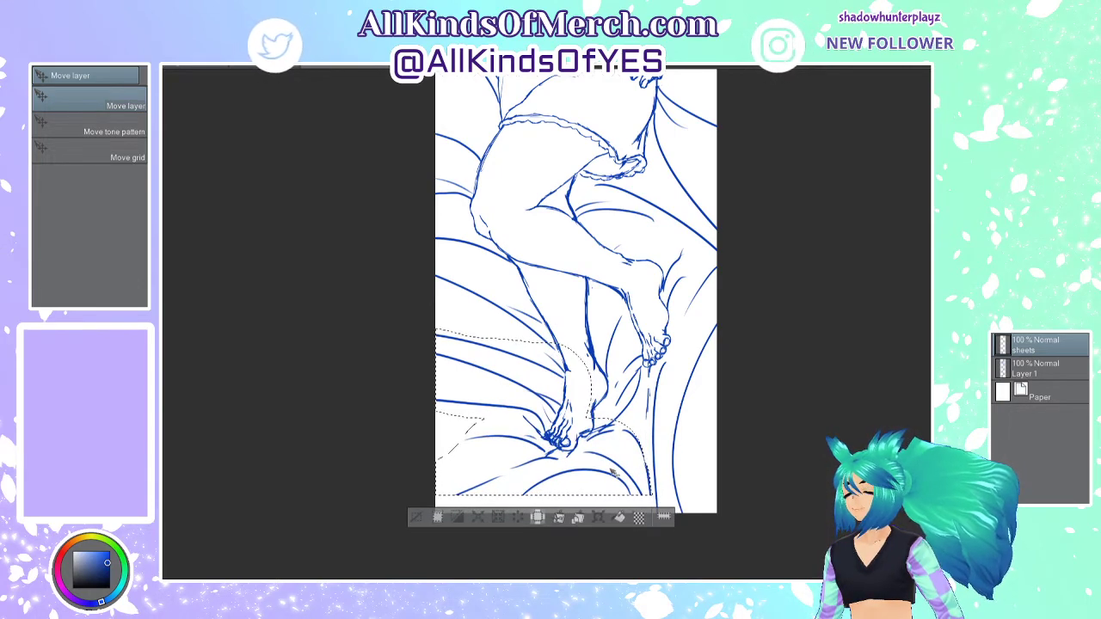
key("ctrl+d")
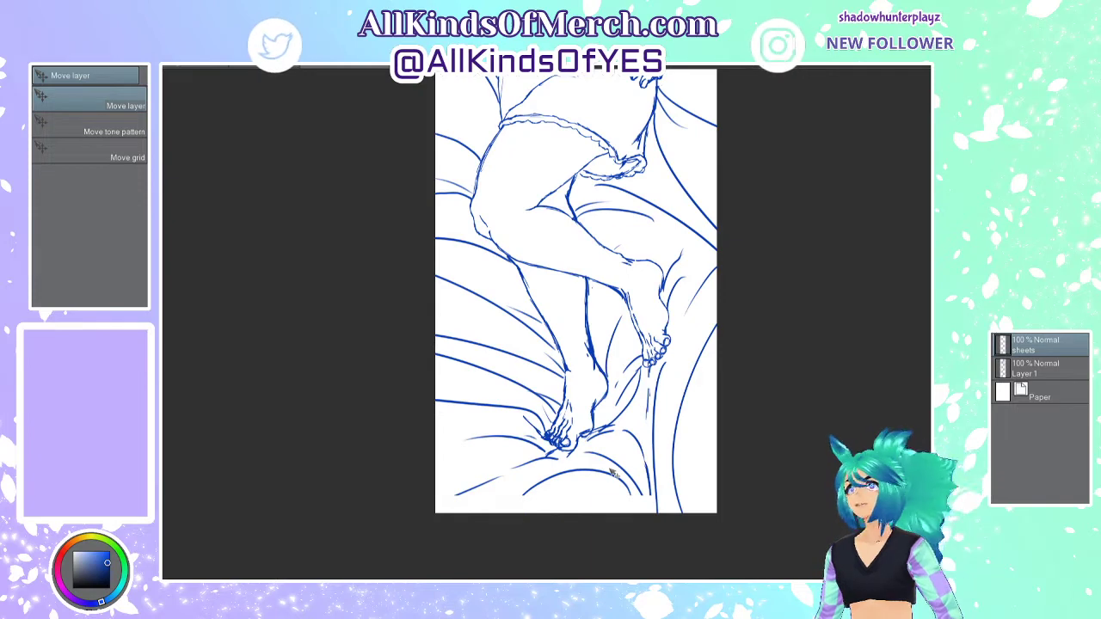
key("p")
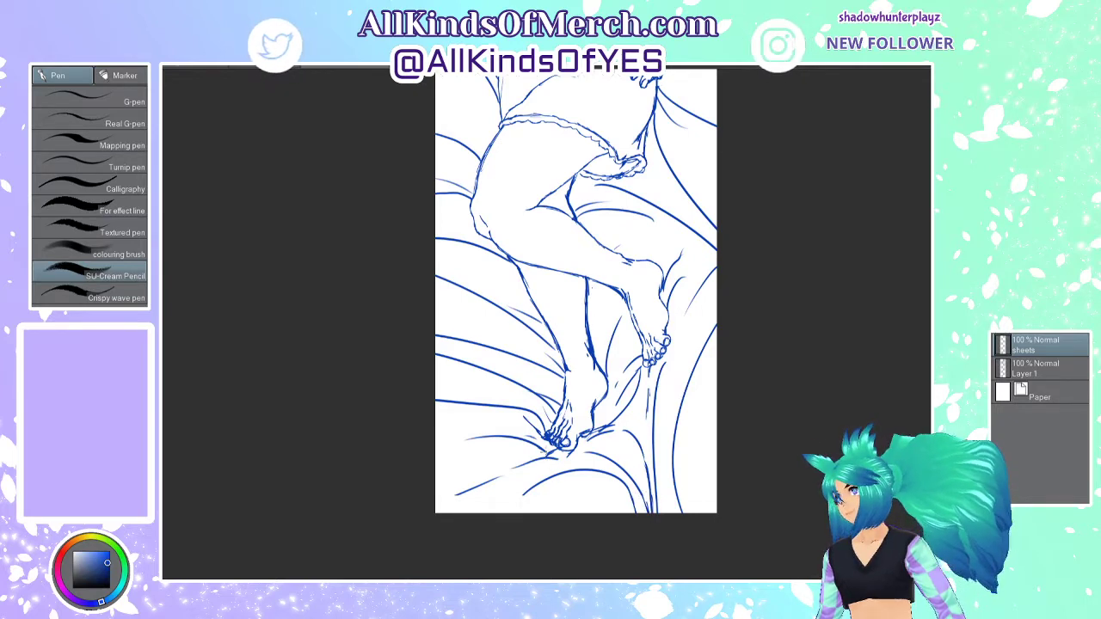
- Select Layer 1 with the figure sketch and lower its opacity to 52%
scroll(549, 439, "down", 4)
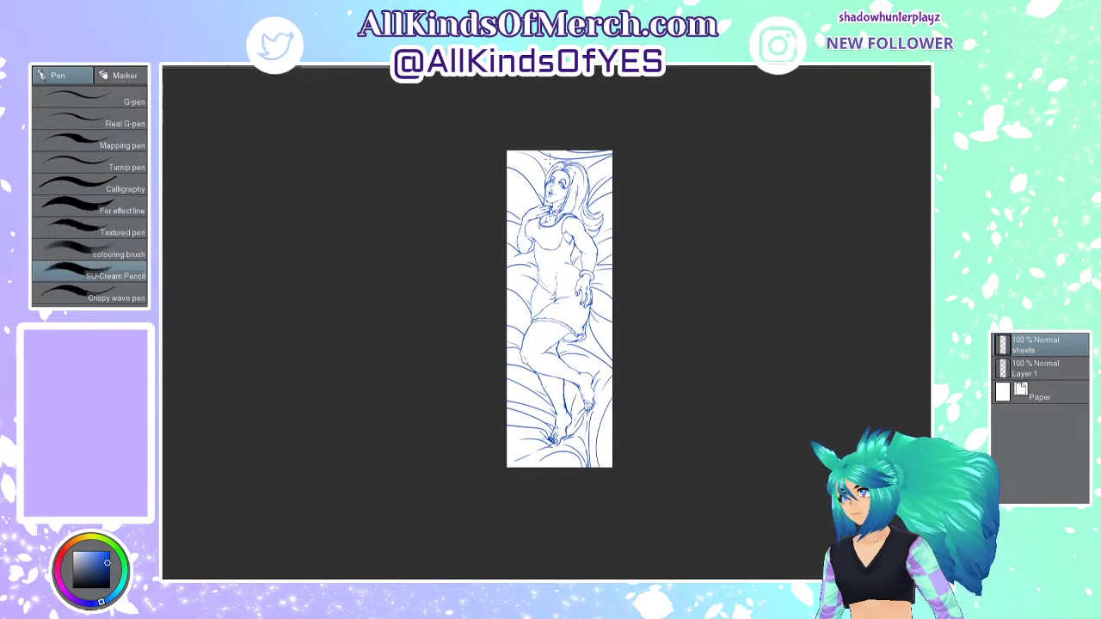
key("ctrl+plus")
key("ctrl+plus")
key("ctrl+plus")
key("ctrl+plus")
key("ctrl+plus")
key("ctrl+plus")
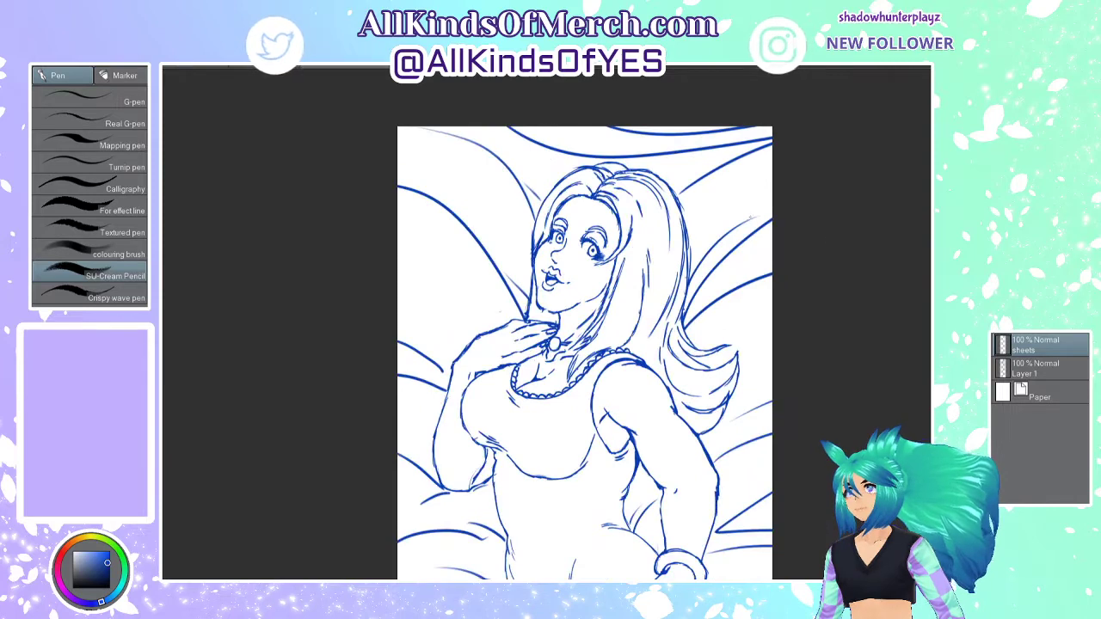
left_click(1066, 367)
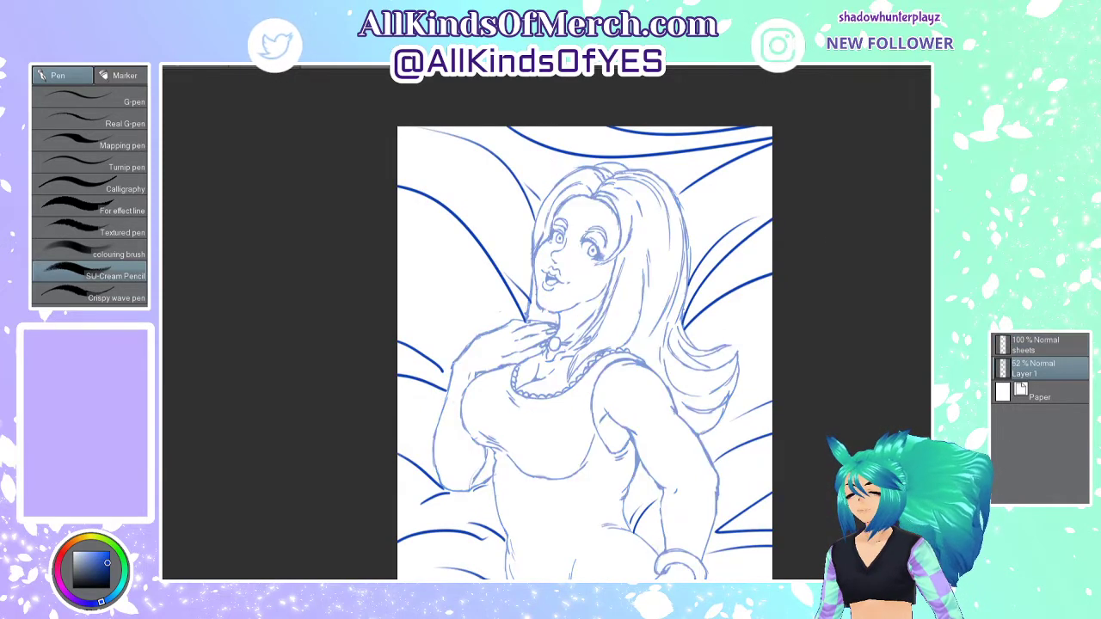